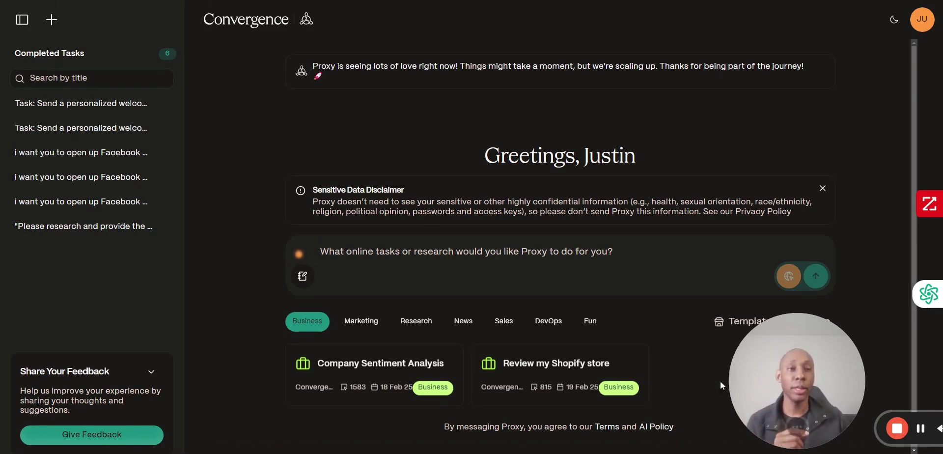
# - Open the Template Marketplace from the account menu and browse its Featured and Popular templates
pyautogui.click(923, 31)
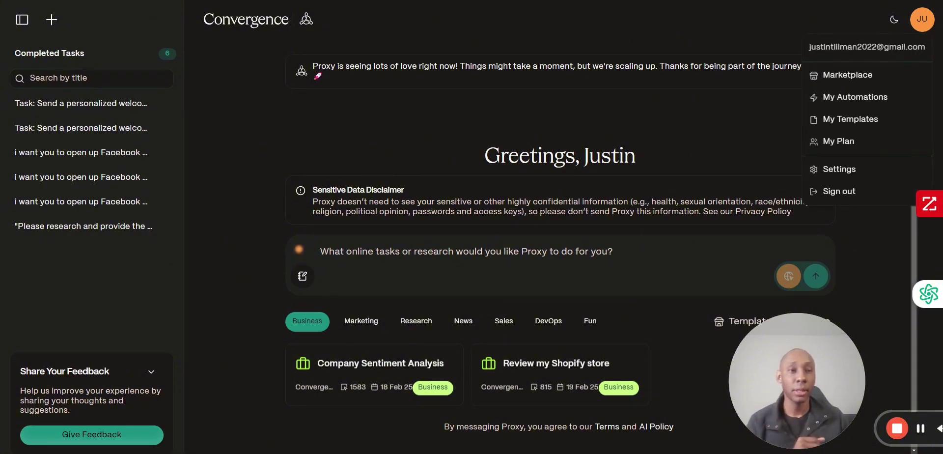
pyautogui.click(865, 76)
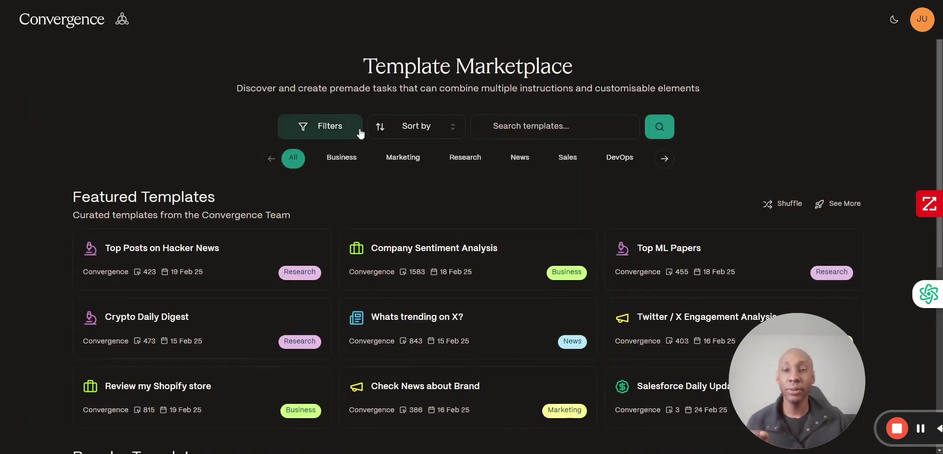
pyautogui.scroll(-2, 542, 224)
pyautogui.scroll(-2, 542, 226)
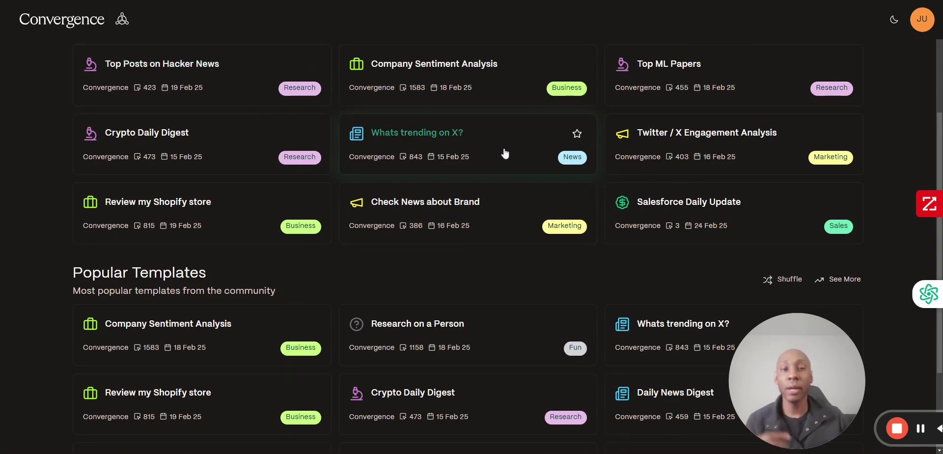
pyautogui.scroll(-2, 487, 168)
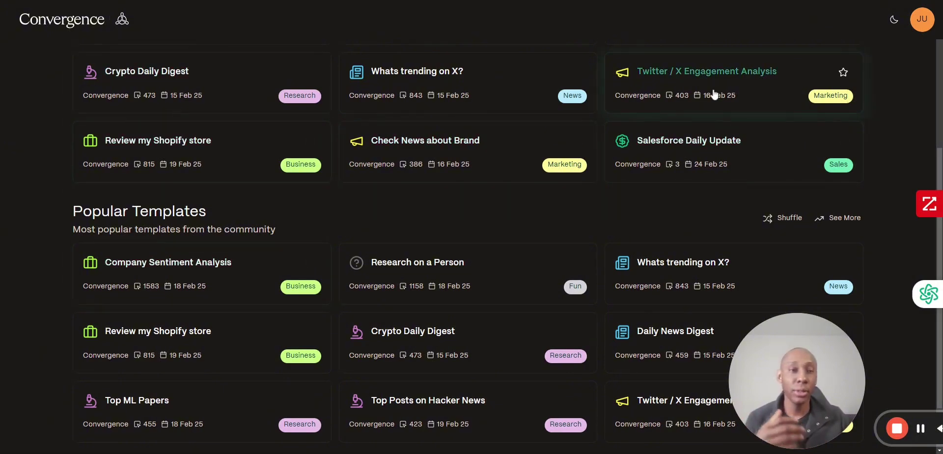
pyautogui.scroll(-1, 731, 114)
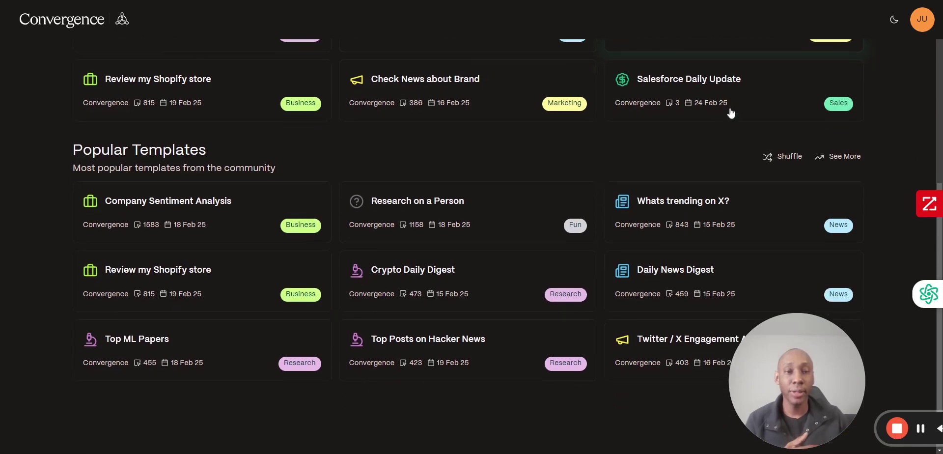
pyautogui.scroll(-1, 712, 157)
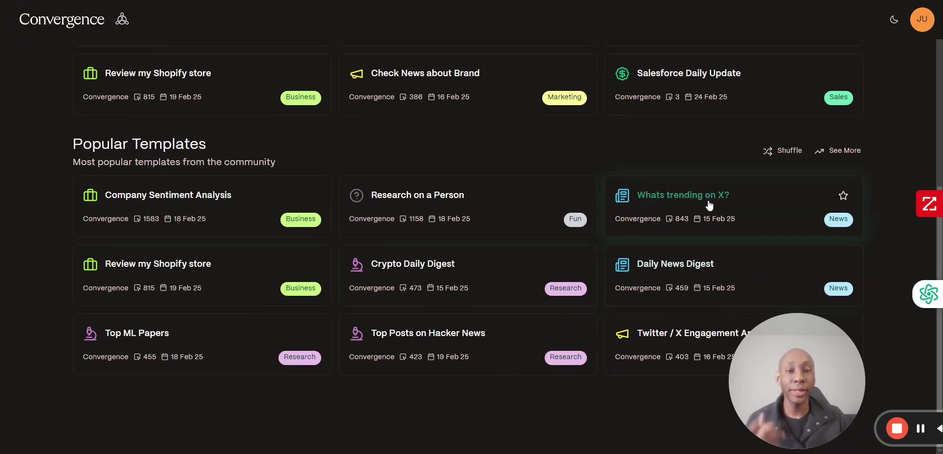
pyautogui.scroll(1, 723, 273)
pyautogui.scroll(5, 723, 273)
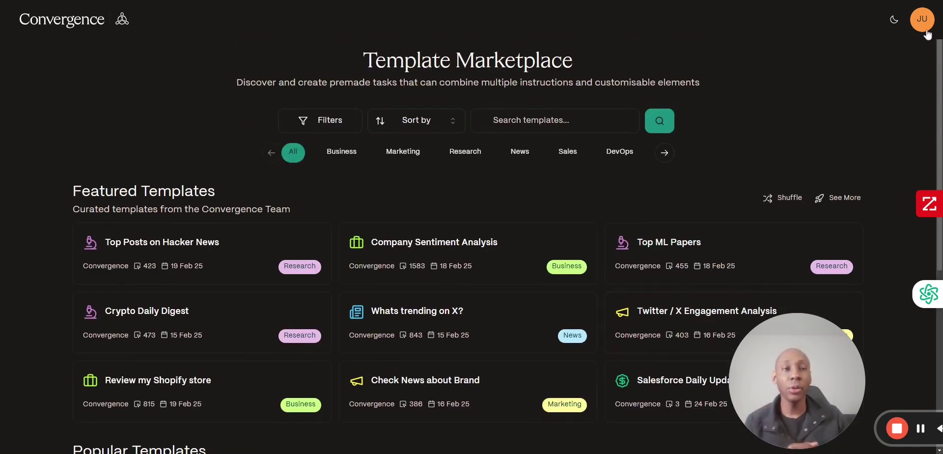
pyautogui.click(926, 28)
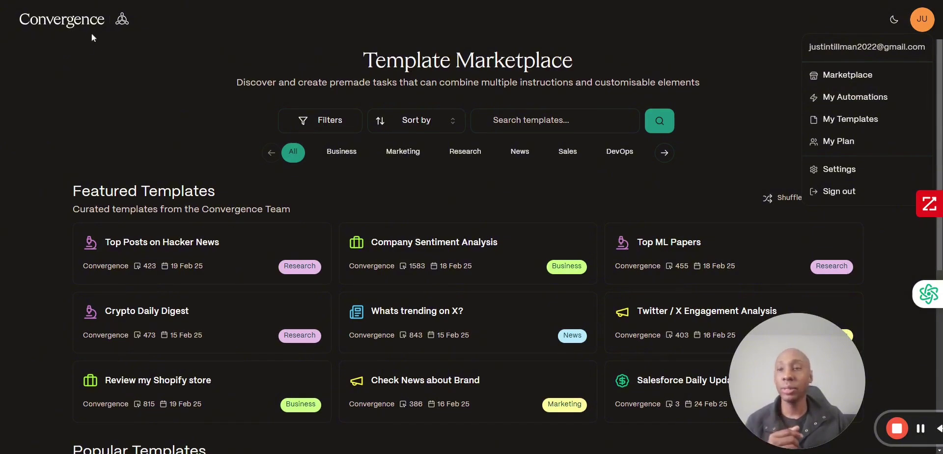
# - Return to the Greetings home page through the Convergence logo
pyautogui.click(81, 23)
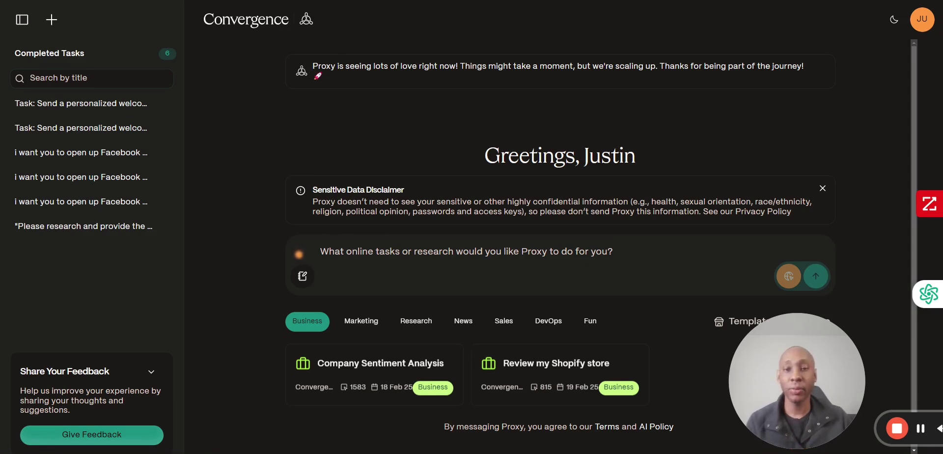
# - Paste the prepared welcome-email task for the Test Spread Sheet prospects and review it
pyautogui.click(414, 270)
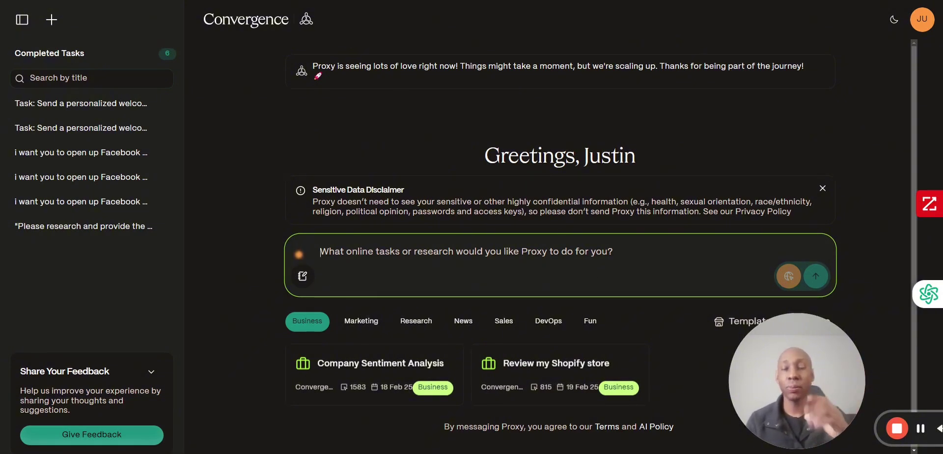
pyautogui.hotkey('ctrl', 'v')
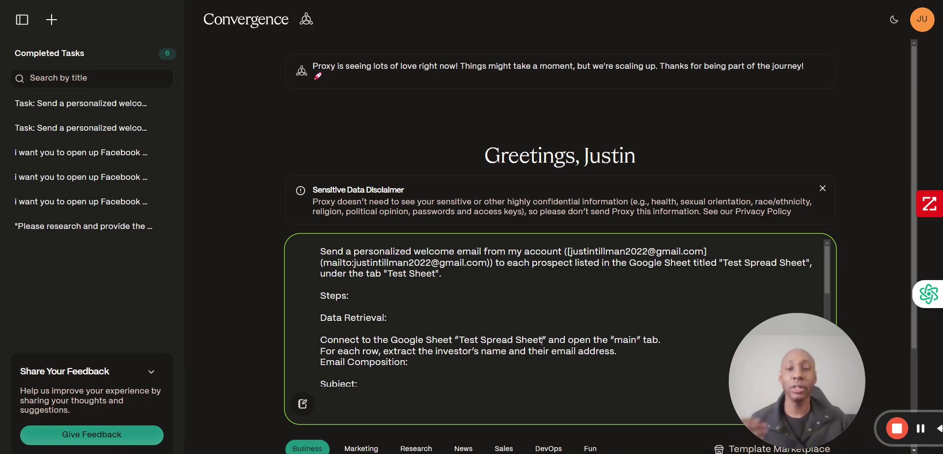
pyautogui.scroll(-5, 543, 340)
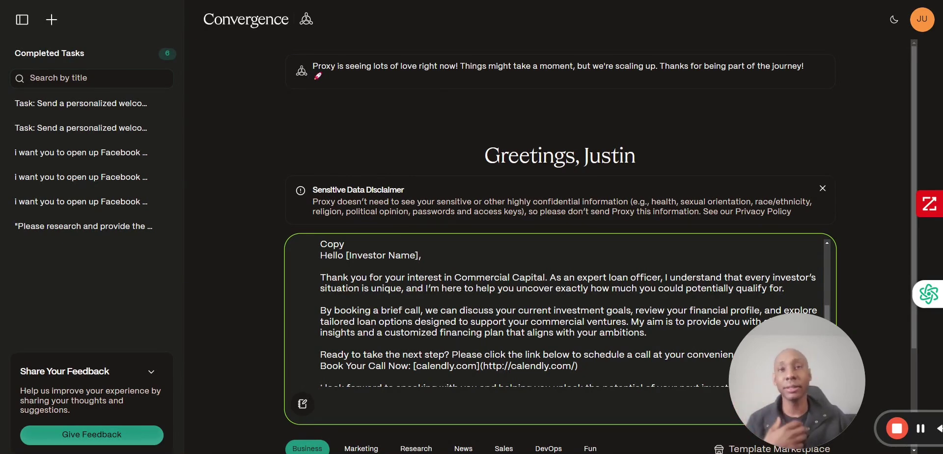
pyautogui.scroll(-3, 569, 330)
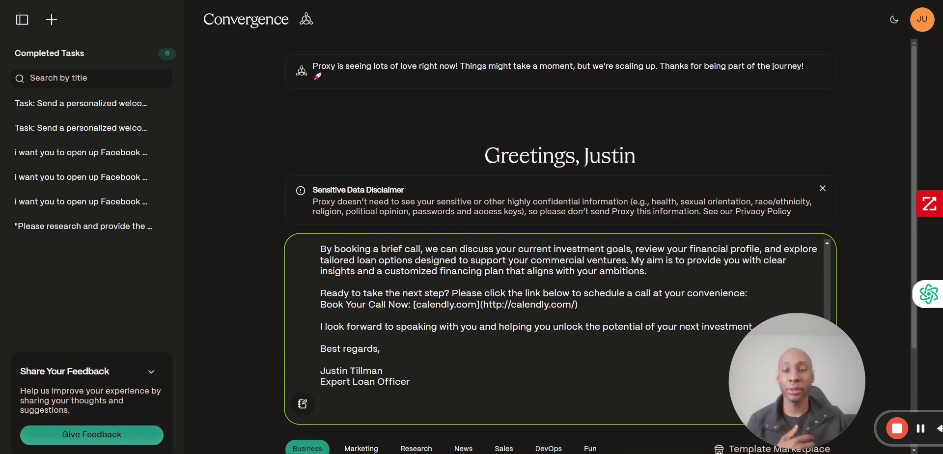
pyautogui.scroll(10, 570, 329)
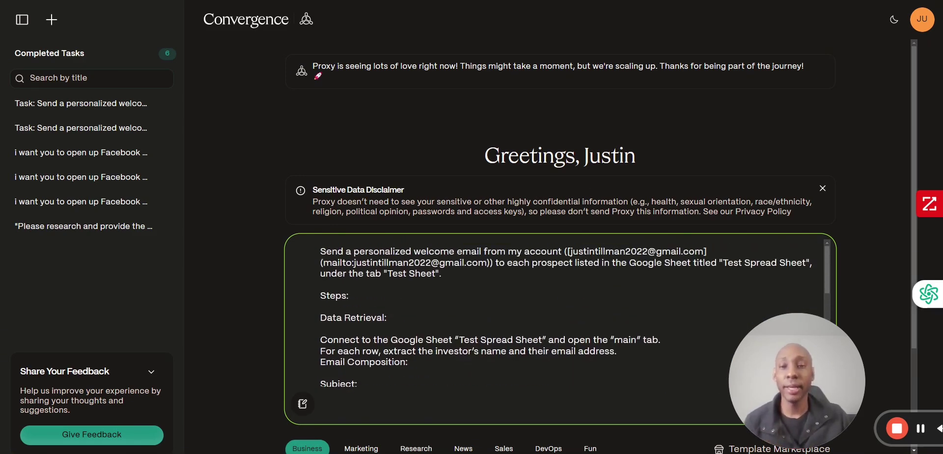
pyautogui.moveTo(775, 346); pyautogui.dragTo(713, 248)
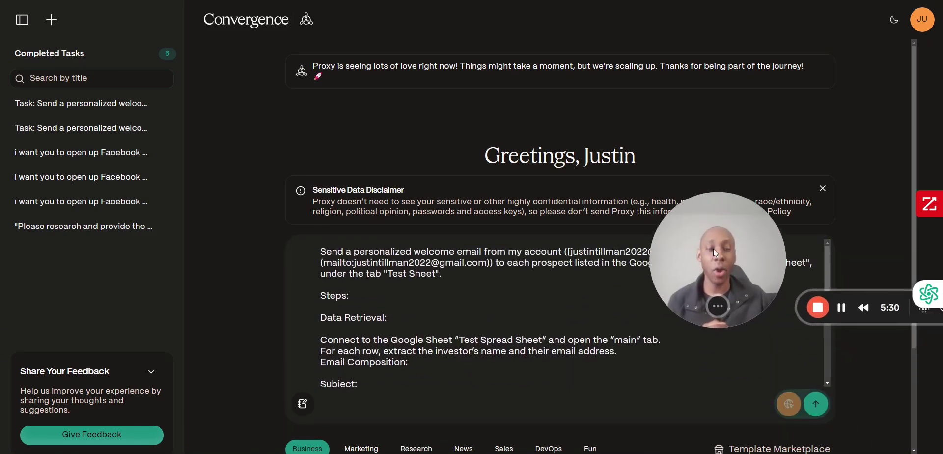
# - Send the welcome-email task and scroll to Proxy's question about the 'Test Sheet' or 'main' tab
pyautogui.click(818, 407)
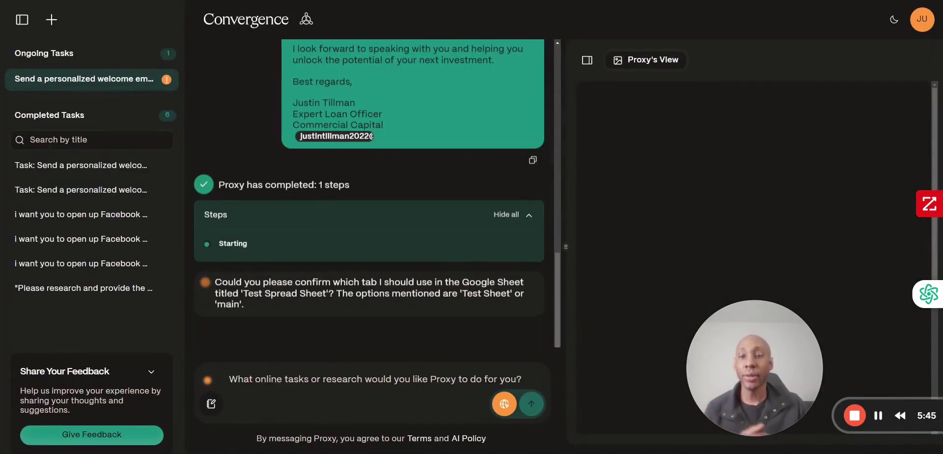
pyautogui.scroll(5, 496, 217)
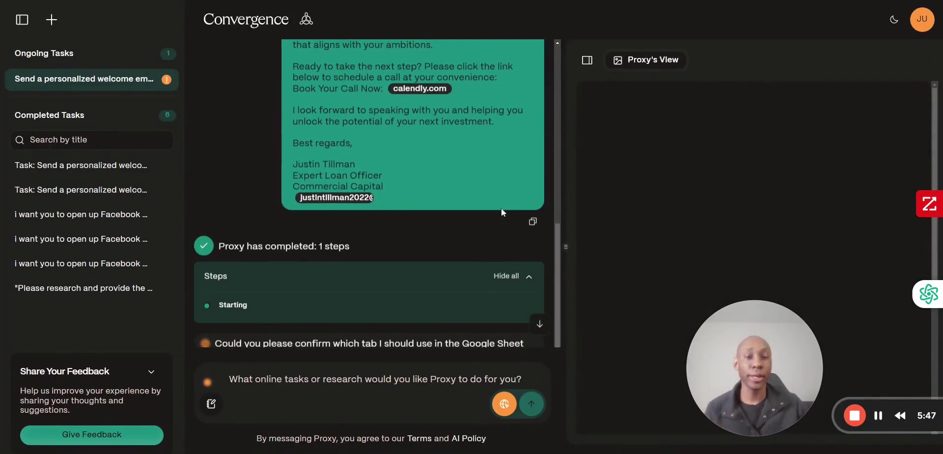
pyautogui.scroll(-5, 529, 225)
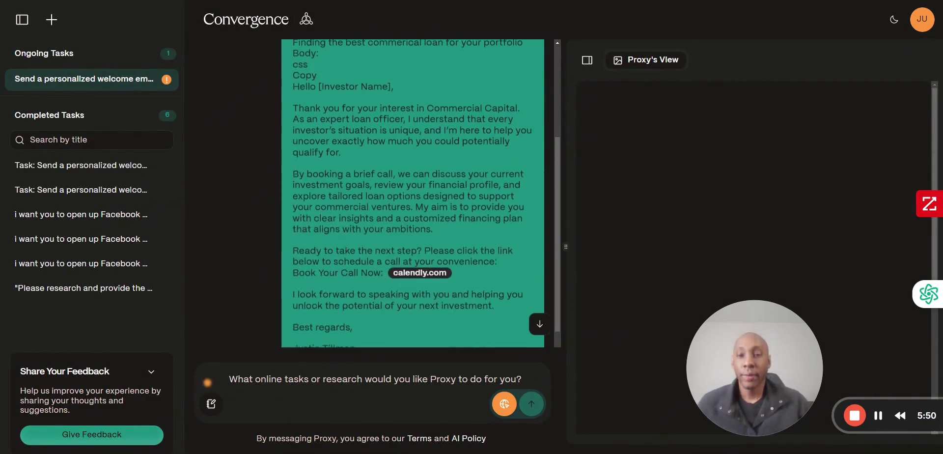
pyautogui.scroll(-1, 528, 238)
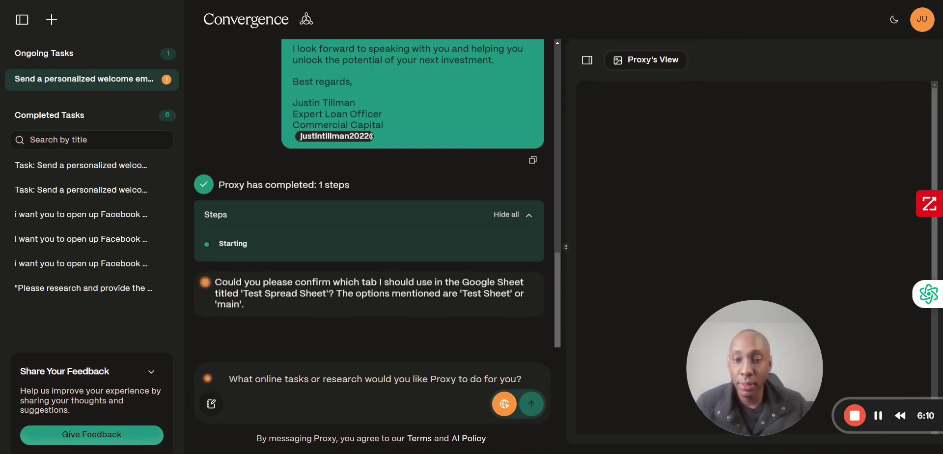
# - Send Proxy the Google Sheet link
pyautogui.click(374, 379)
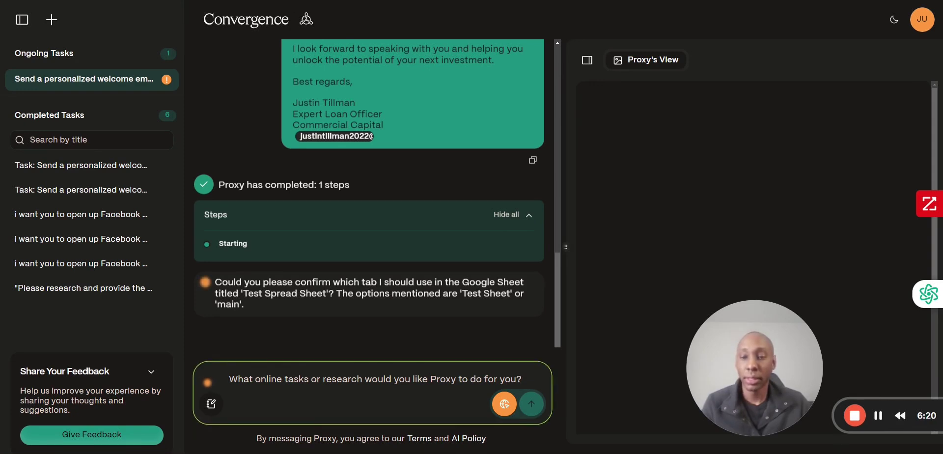
pyautogui.press('Return')
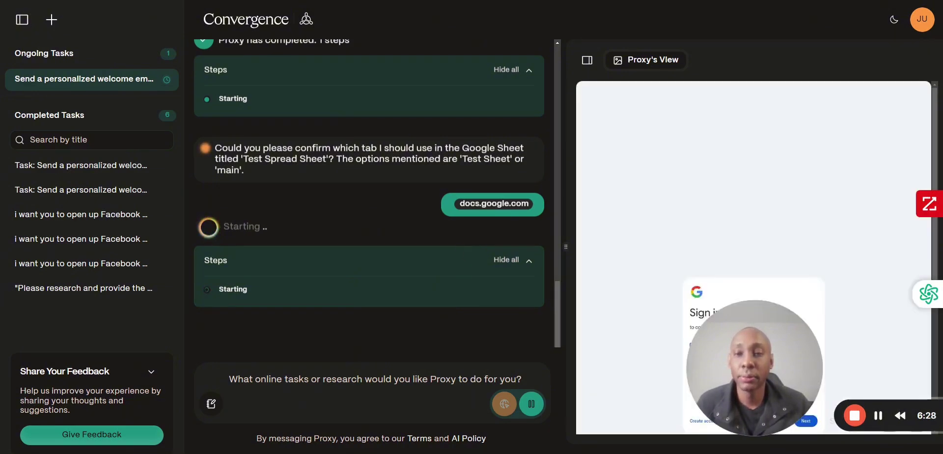
# - Enter the Google account e-mail in the Sheets sign-in card and submit it
pyautogui.moveTo(779, 357); pyautogui.dragTo(796, 152)
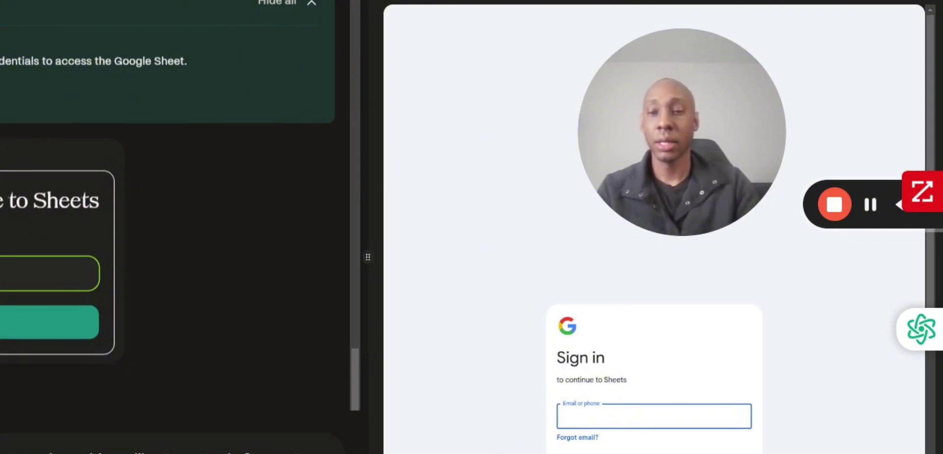
pyautogui.hotkey('ctrl', 'v')
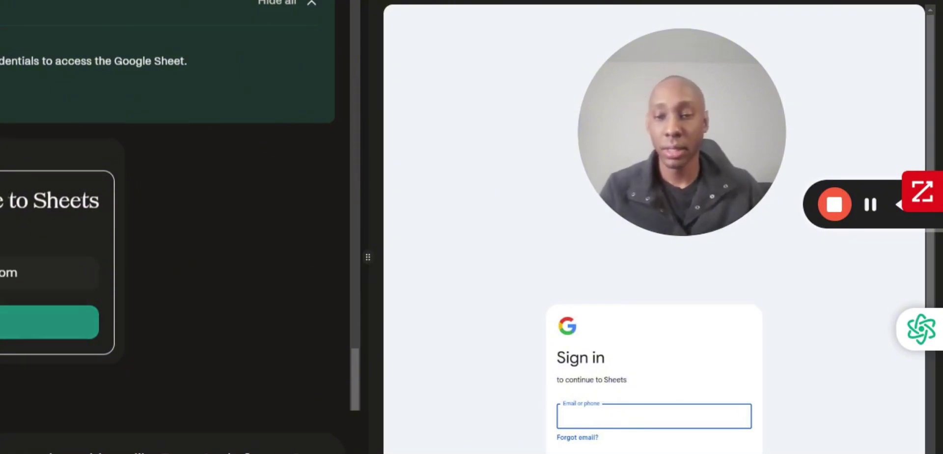
pyautogui.click(49, 322)
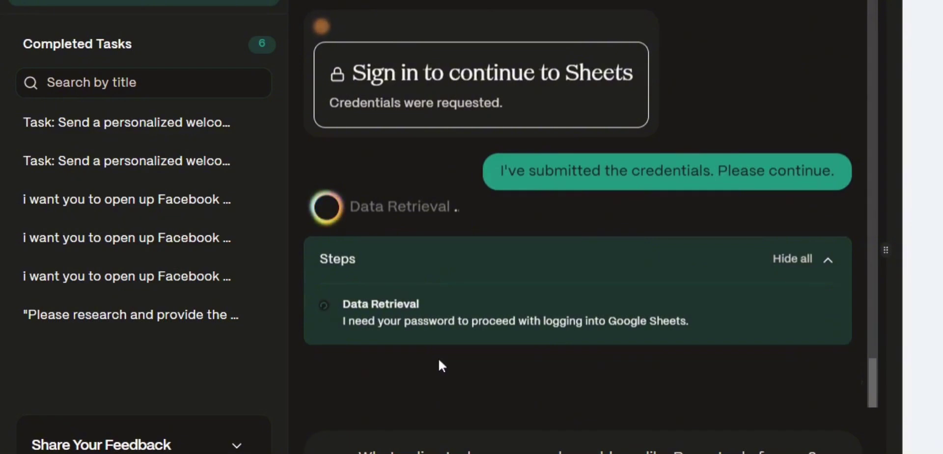
# - Enter the Google account password in the Sign In card and submit it
pyautogui.click(345, 265)
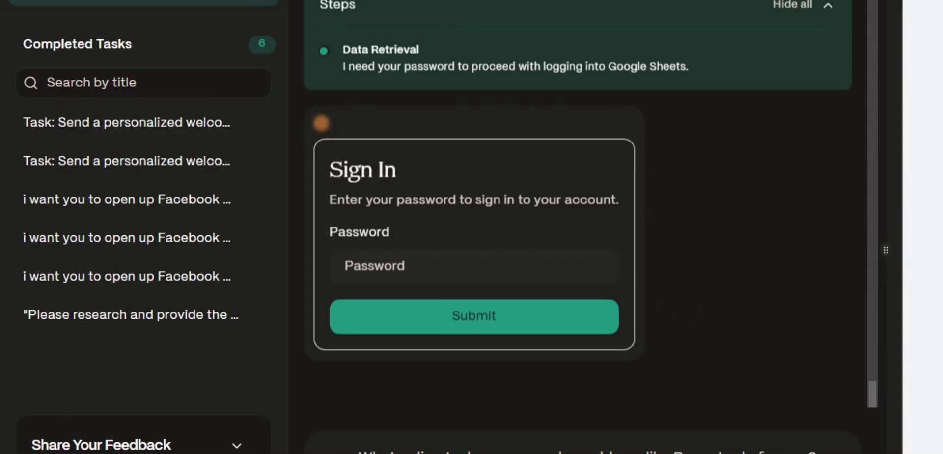
pyautogui.write('a')
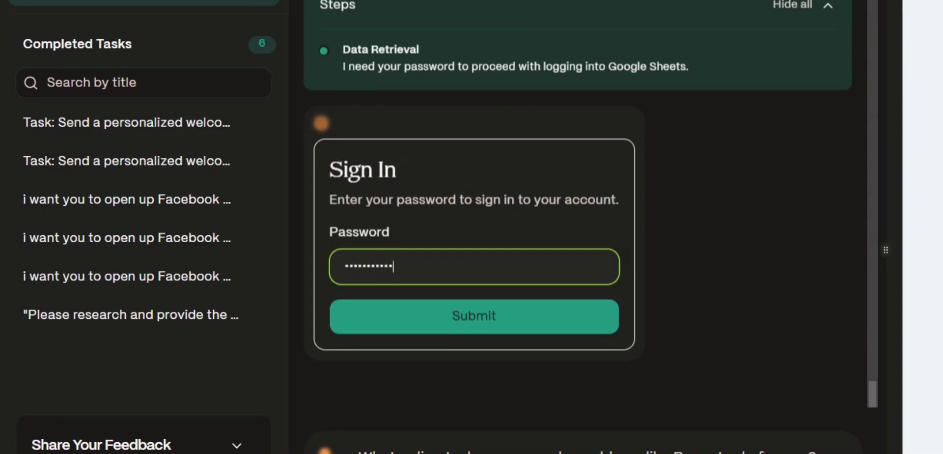
pyautogui.click(511, 329)
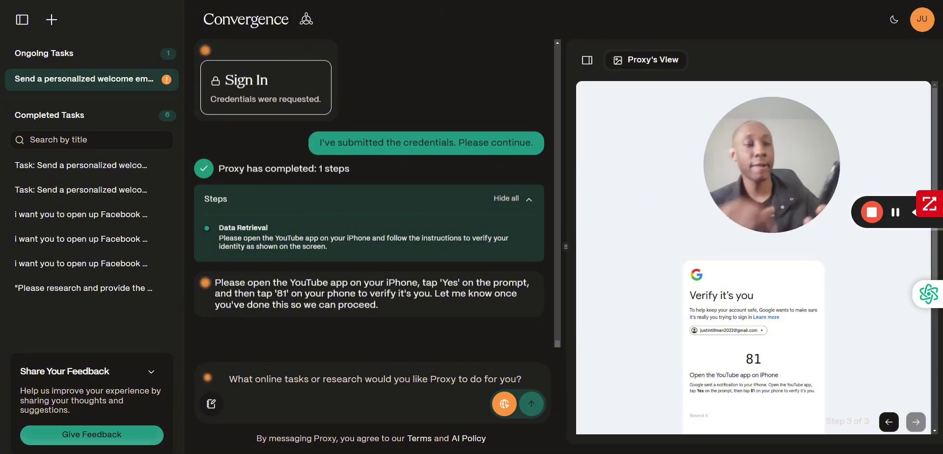
# - Reply 'done' to Proxy to confirm the phone verification is complete
pyautogui.click(323, 388)
pyautogui.write('done')
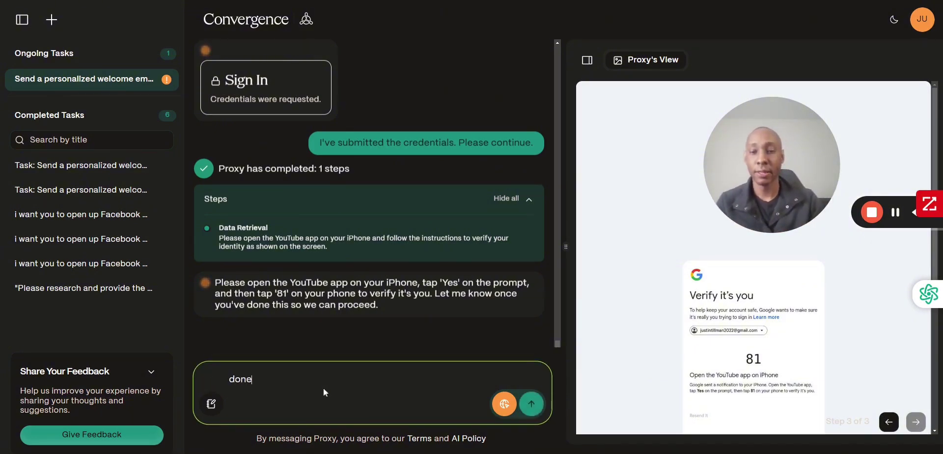
pyautogui.press('Return')
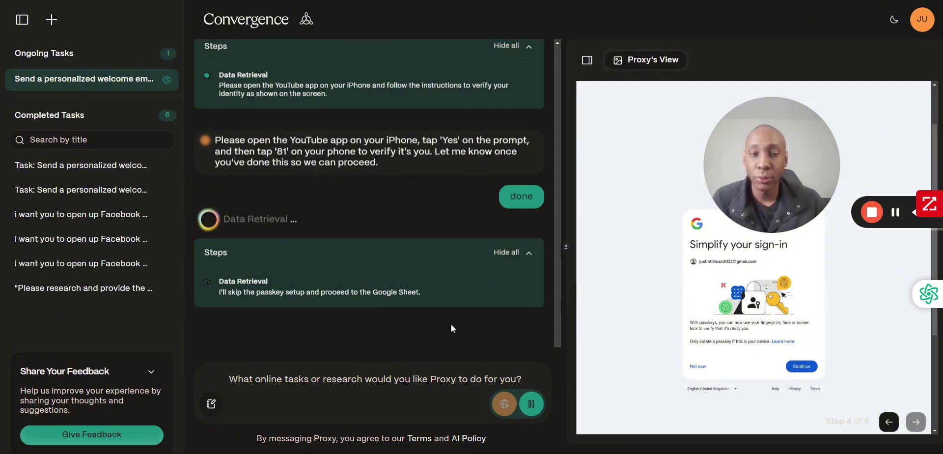
pyautogui.moveTo(813, 170); pyautogui.dragTo(801, 143)
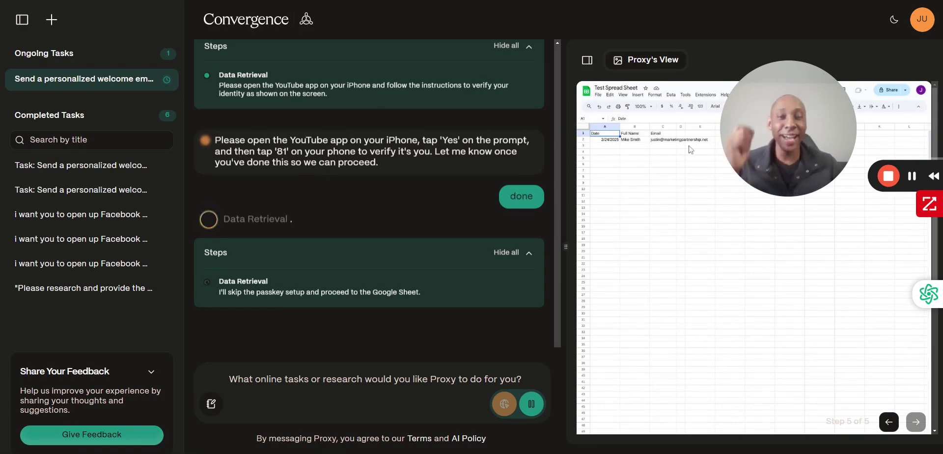
# - Follow Proxy as it reads the prospect's row and opens the Gmail inbox
pyautogui.moveTo(809, 166); pyautogui.dragTo(768, 365)
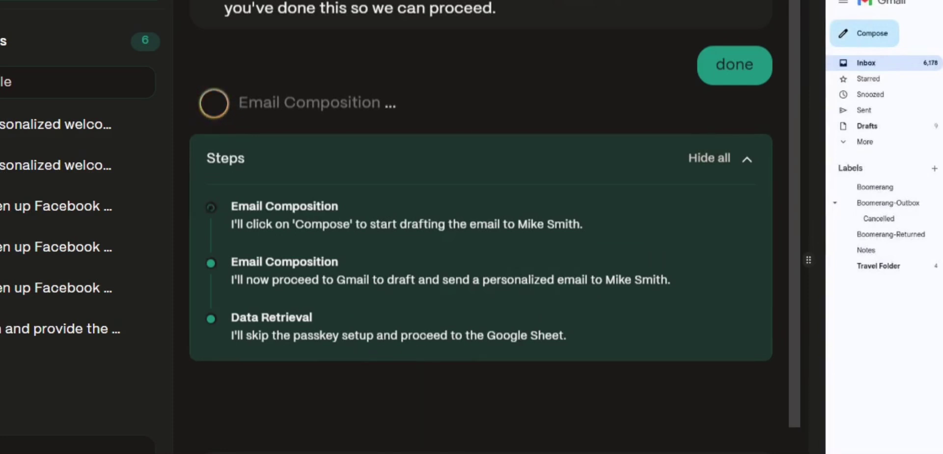
# - Follow Proxy's Email Composition steps until it reports the welcome email was sent
pyautogui.moveTo(387, 345); pyautogui.dragTo(474, 344)
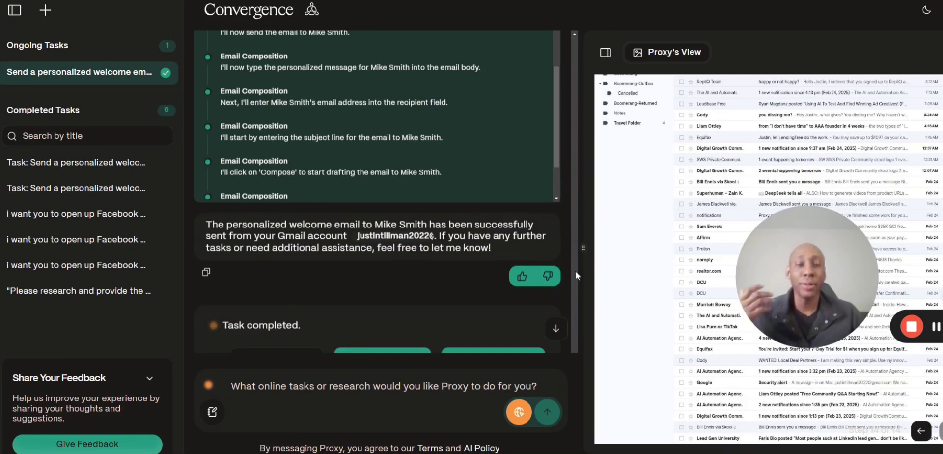
# - Scroll to Task completed with its Share session, Automate task and Create template options
pyautogui.scroll(-2, 517, 238)
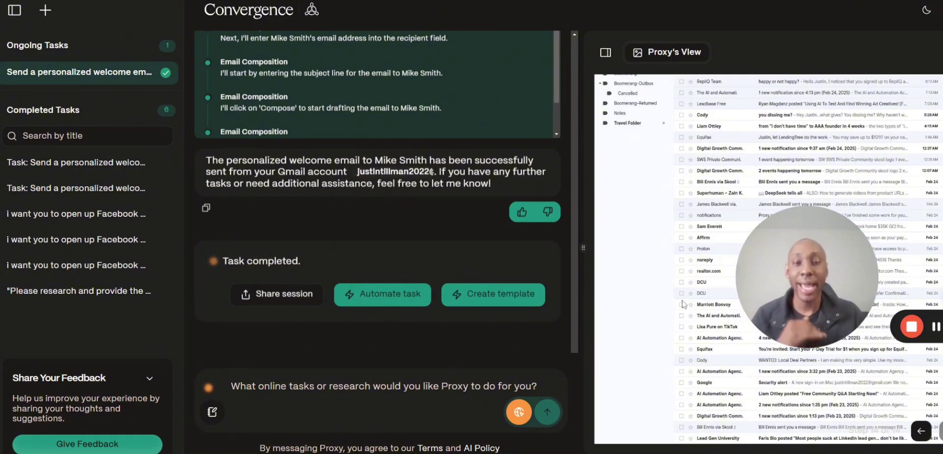
pyautogui.moveTo(832, 280)
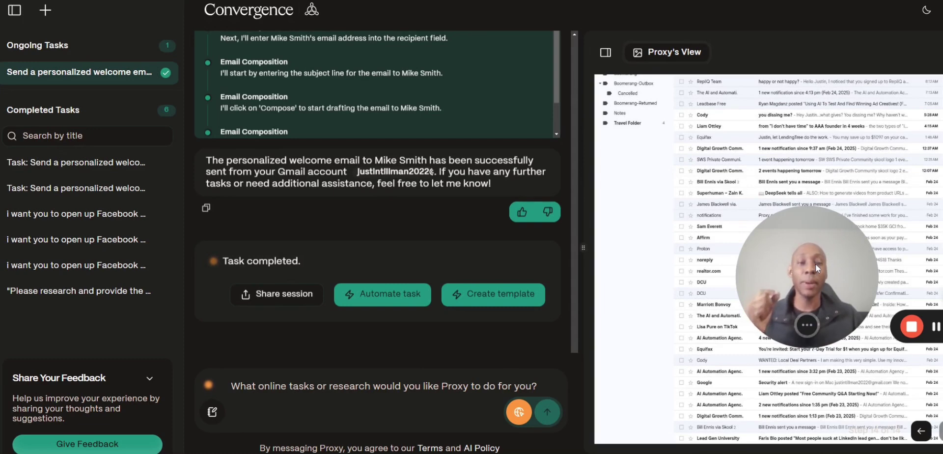
pyautogui.moveTo(815, 264); pyautogui.dragTo(793, 271)
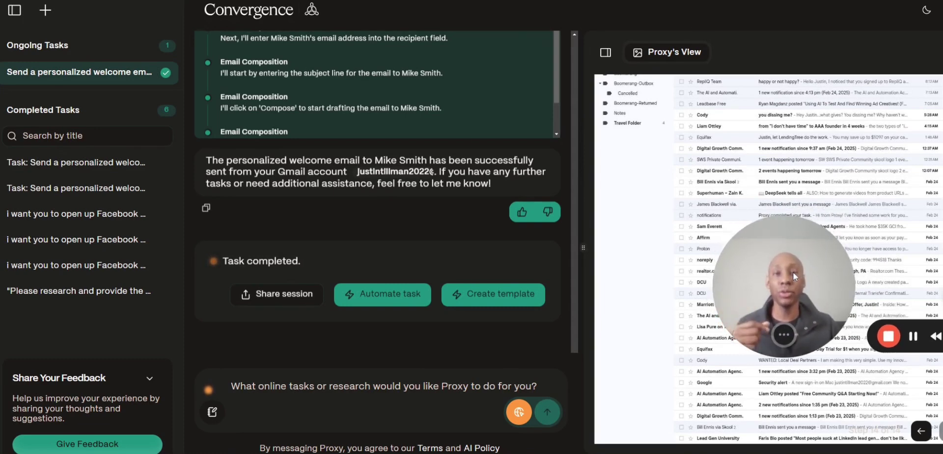